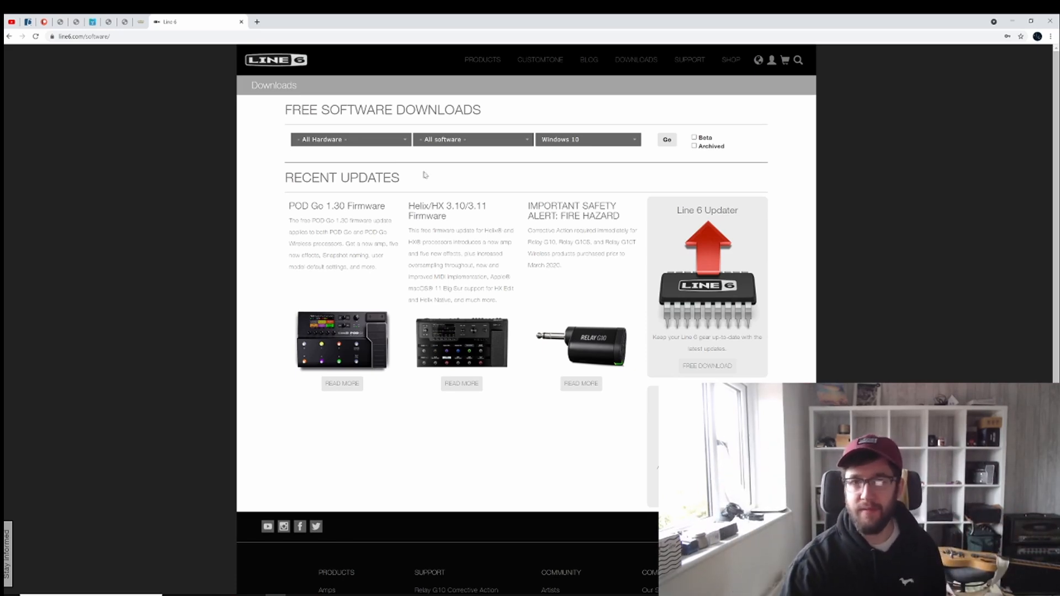
Search the free software downloads for HX Edit on Windows 10 and look at the newest release.
{"action": "left_click", "coordinate": [479, 144]}
{"action": "scroll", "coordinate": [479, 220], "scroll_direction": "down", "scroll_amount": 2}
{"action": "left_click", "coordinate": [476, 163]}
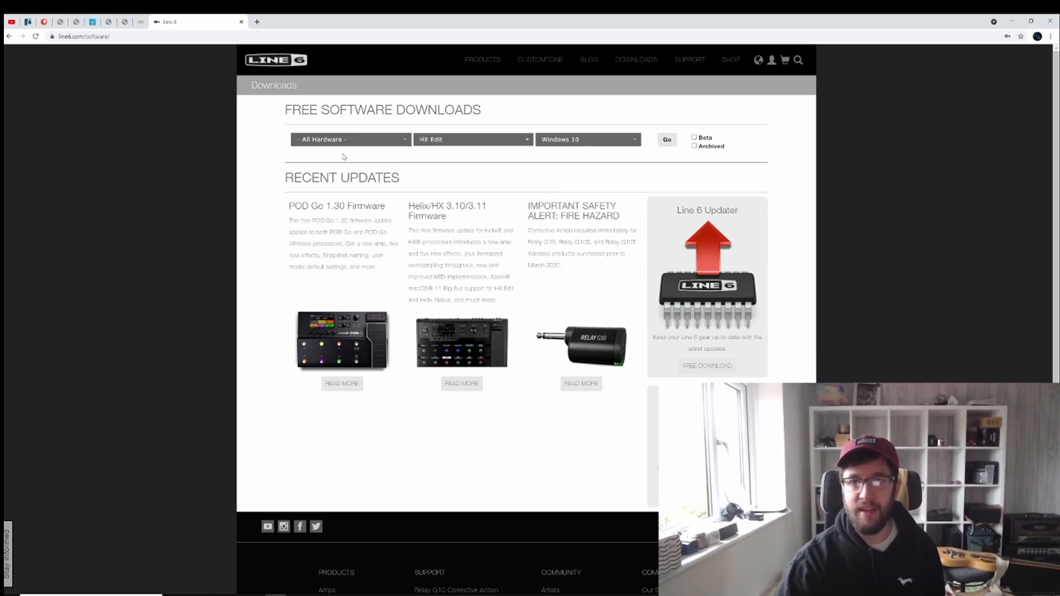
{"action": "left_click", "coordinate": [577, 142]}
{"action": "left_click", "coordinate": [577, 142]}
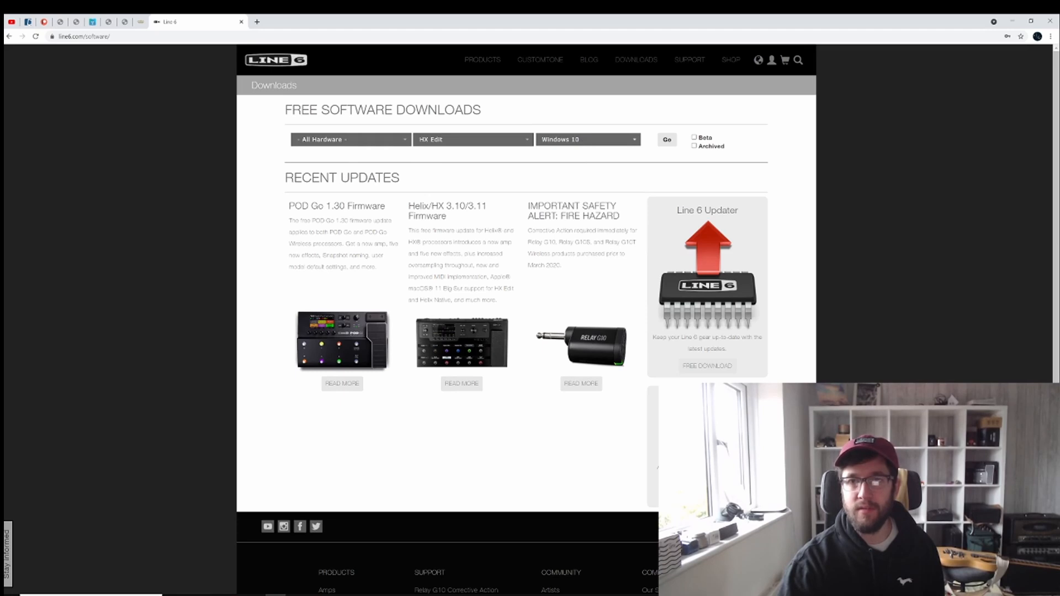
{"action": "left_click", "coordinate": [669, 145]}
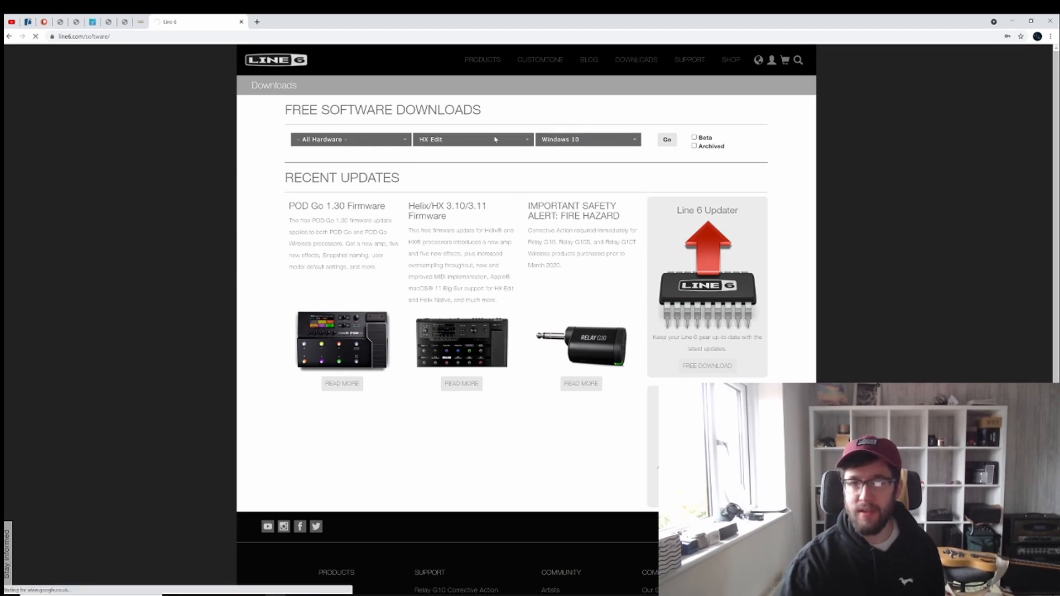
{"action": "scroll", "coordinate": [521, 269], "scroll_direction": "down", "scroll_amount": 2}
{"action": "scroll", "coordinate": [700, 326], "scroll_direction": "down", "scroll_amount": 1}
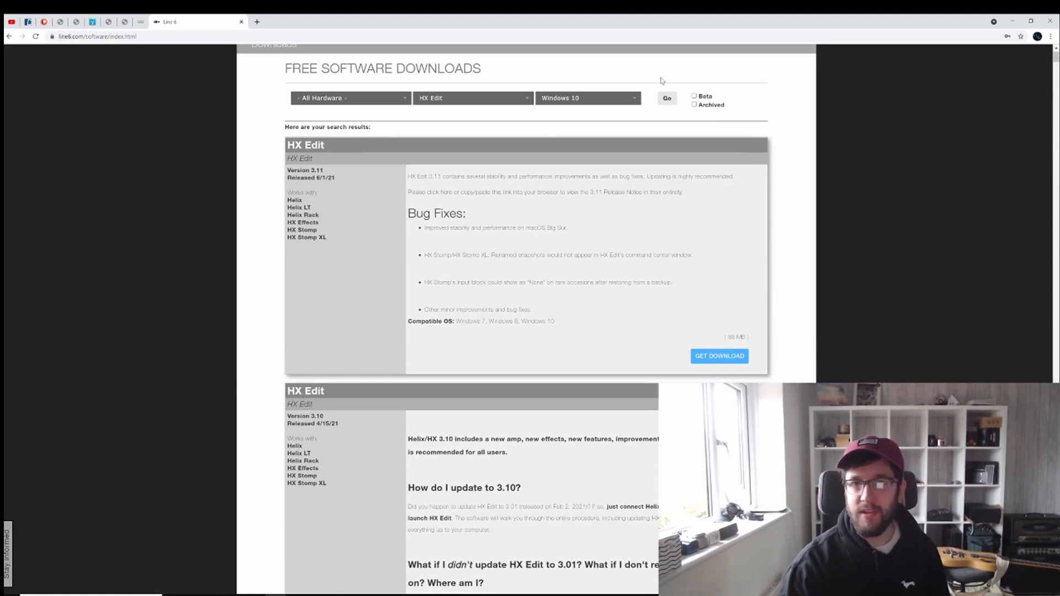
{"action": "scroll", "coordinate": [777, 132], "scroll_direction": "up", "scroll_amount": 1}
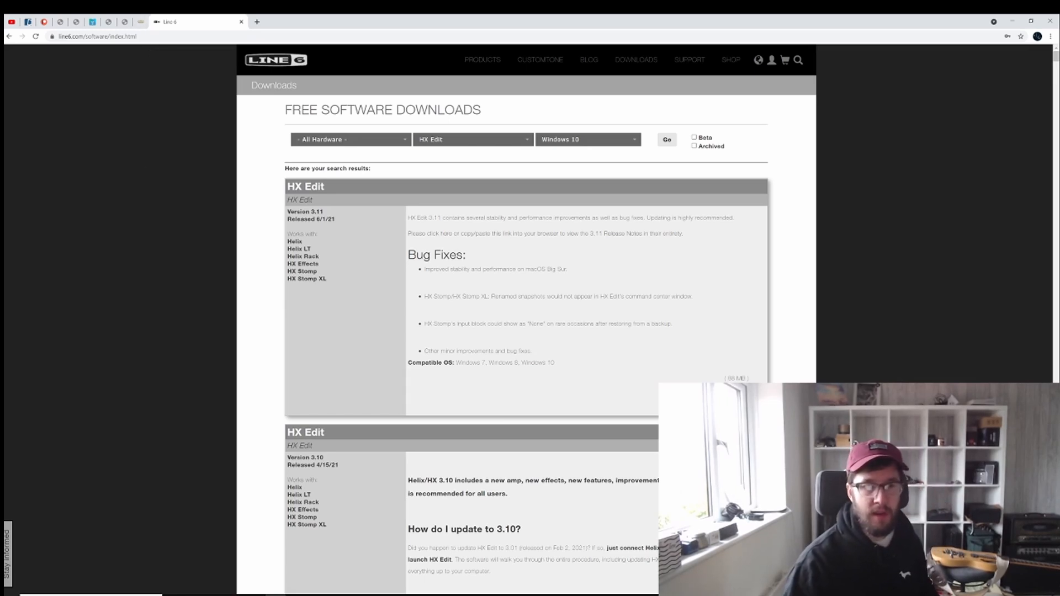
Launch the installed HX Edit application and minimise the browser behind it.
{"action": "key", "text": "super"}
{"action": "type", "text": "hx edit"}
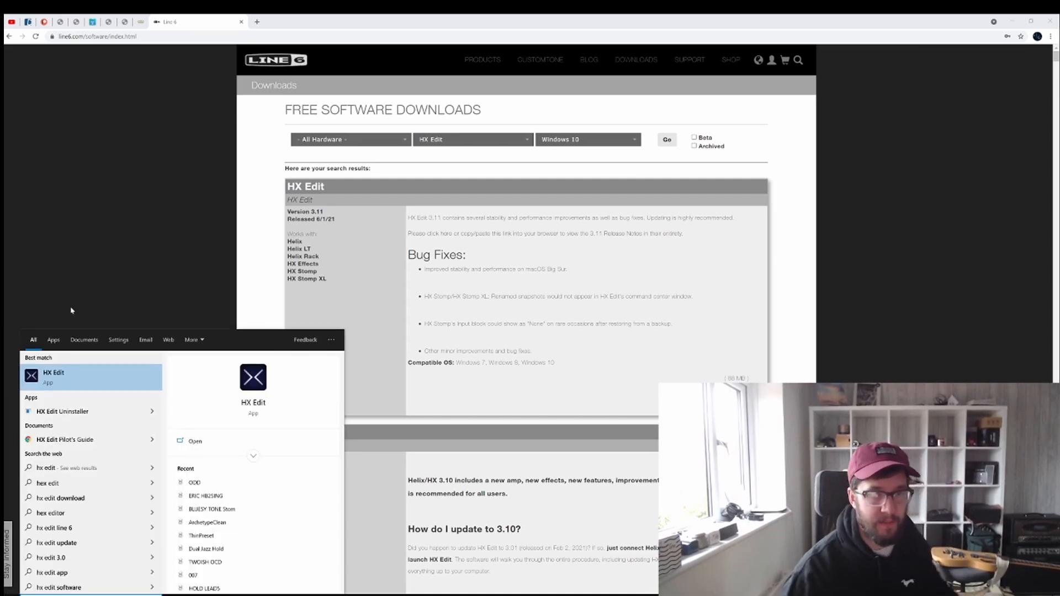
{"action": "left_click", "coordinate": [87, 379]}
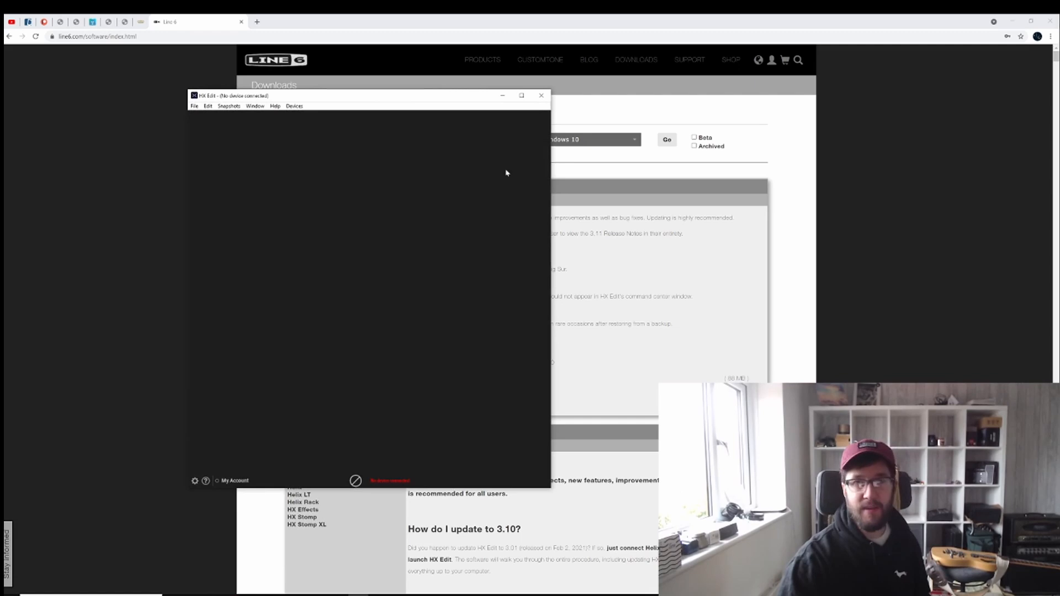
{"action": "left_click", "coordinate": [1012, 21]}
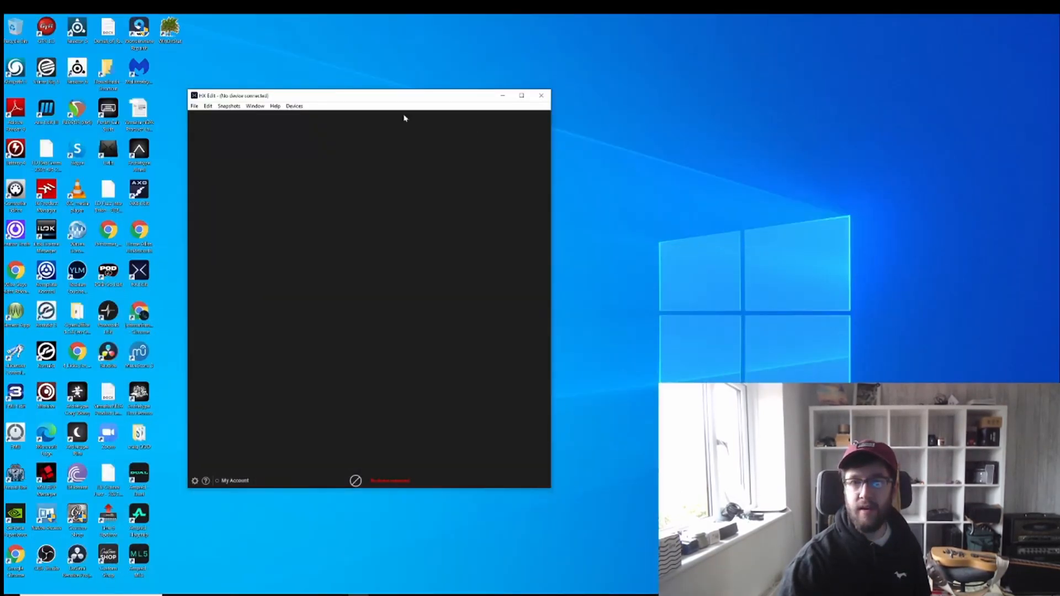
Maximise the HX Edit window and decline the available HX Stomp updates.
{"action": "left_click_drag", "start_coordinate": [394, 98], "coordinate": [477, 73]}
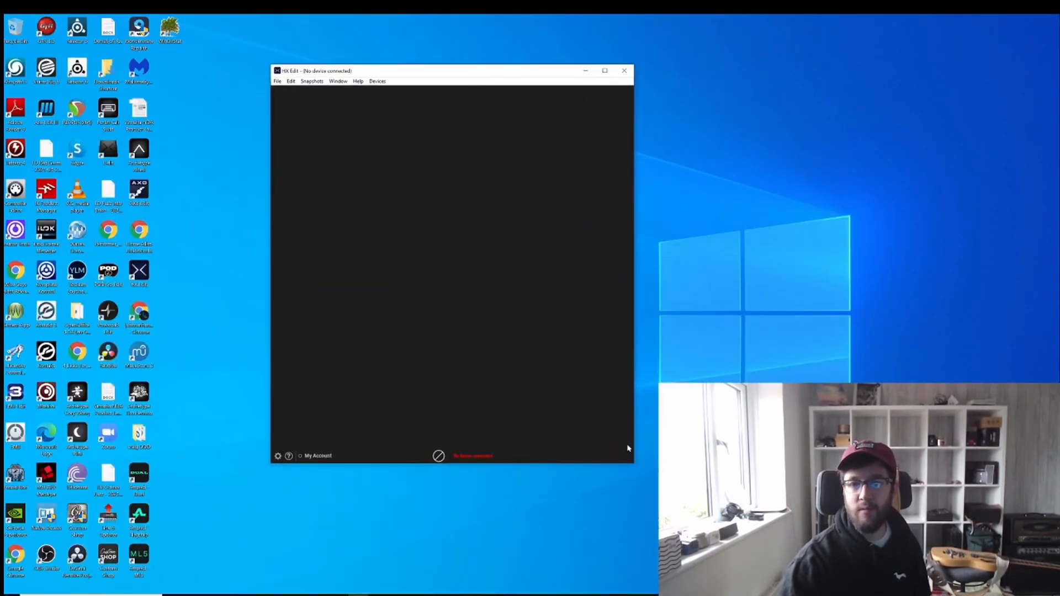
{"action": "double_click", "coordinate": [488, 75]}
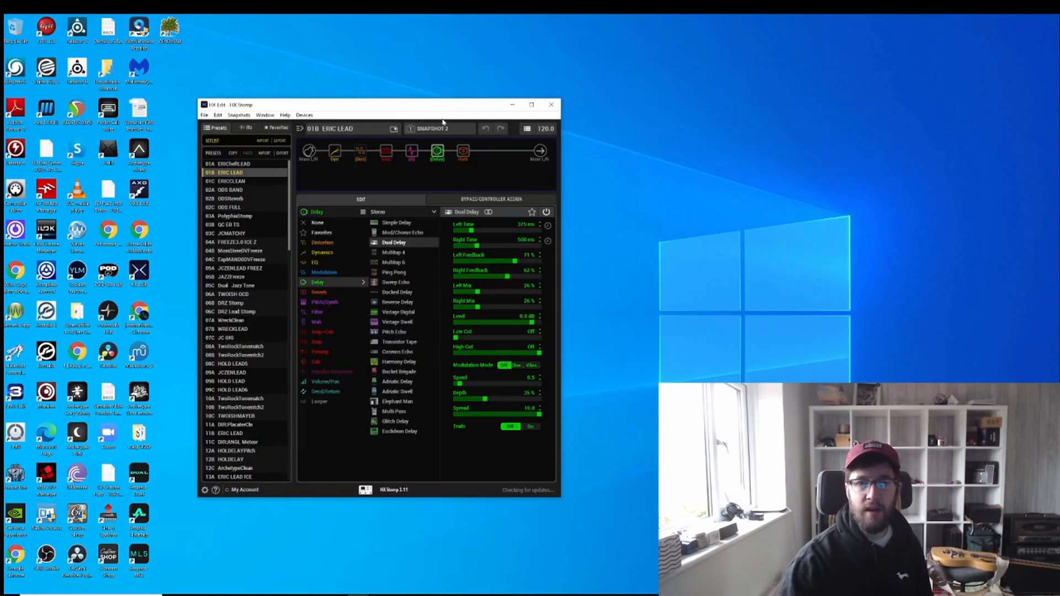
{"action": "double_click", "coordinate": [434, 109]}
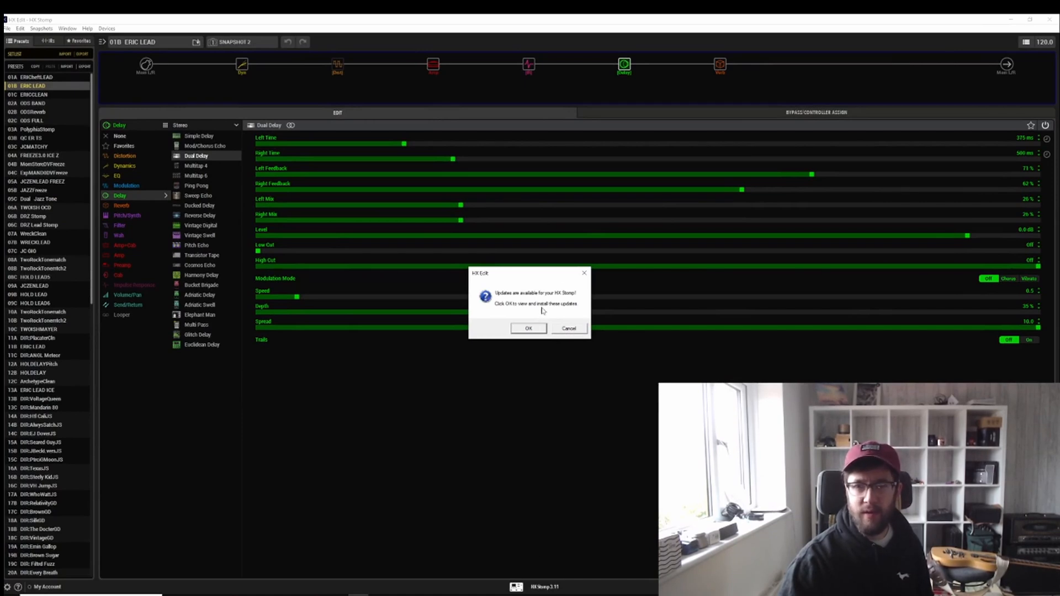
{"action": "left_click", "coordinate": [572, 333]}
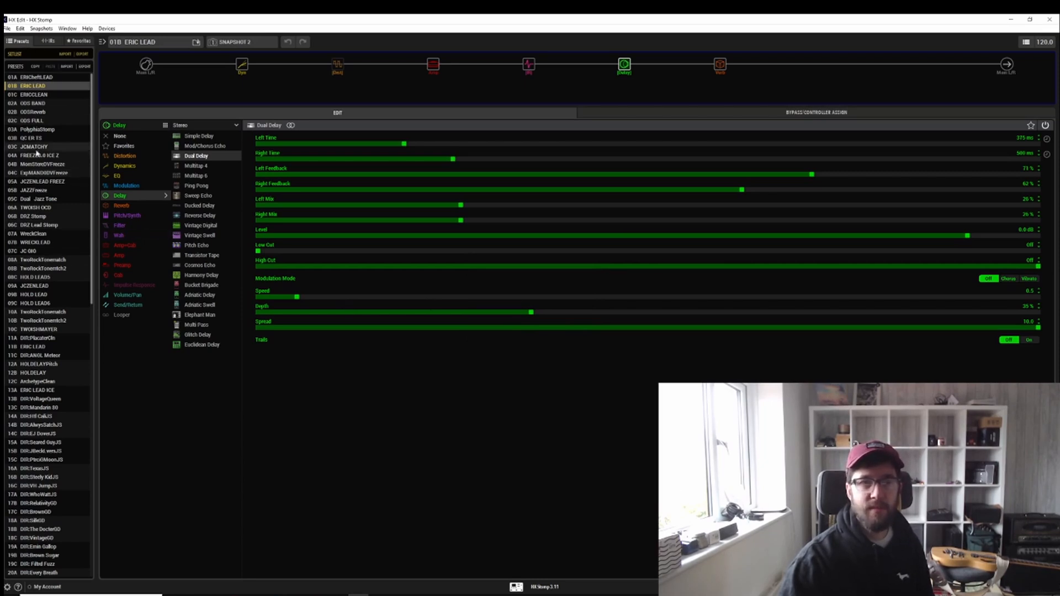
View the preset list and the IR list, then select the impulse response stored in slot 52.
{"action": "left_click", "coordinate": [49, 42]}
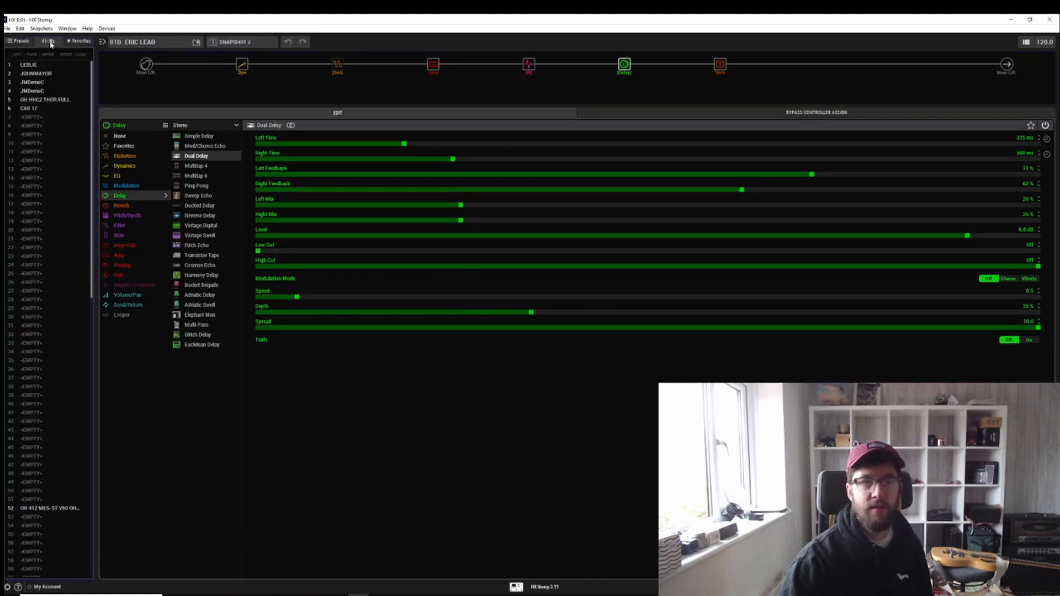
{"action": "left_click", "coordinate": [26, 45]}
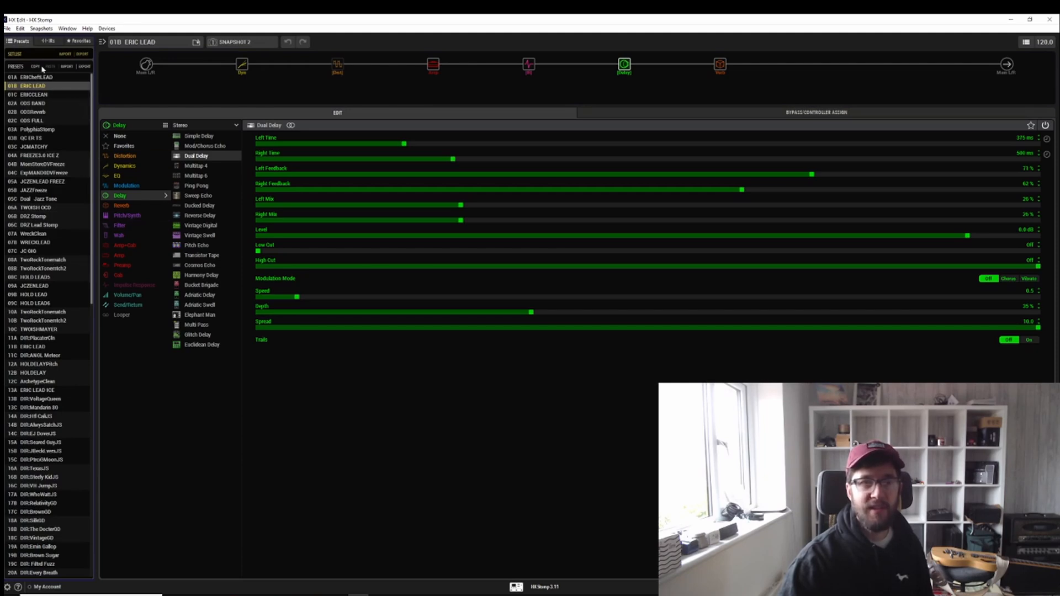
{"action": "left_click", "coordinate": [49, 42]}
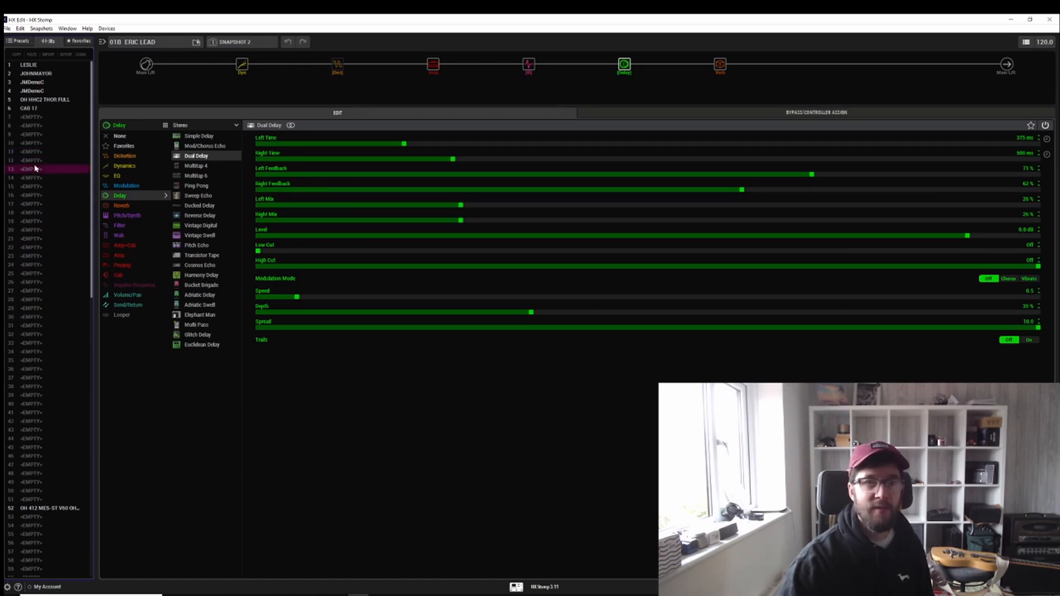
{"action": "scroll", "coordinate": [38, 515], "scroll_direction": "down", "scroll_amount": 1}
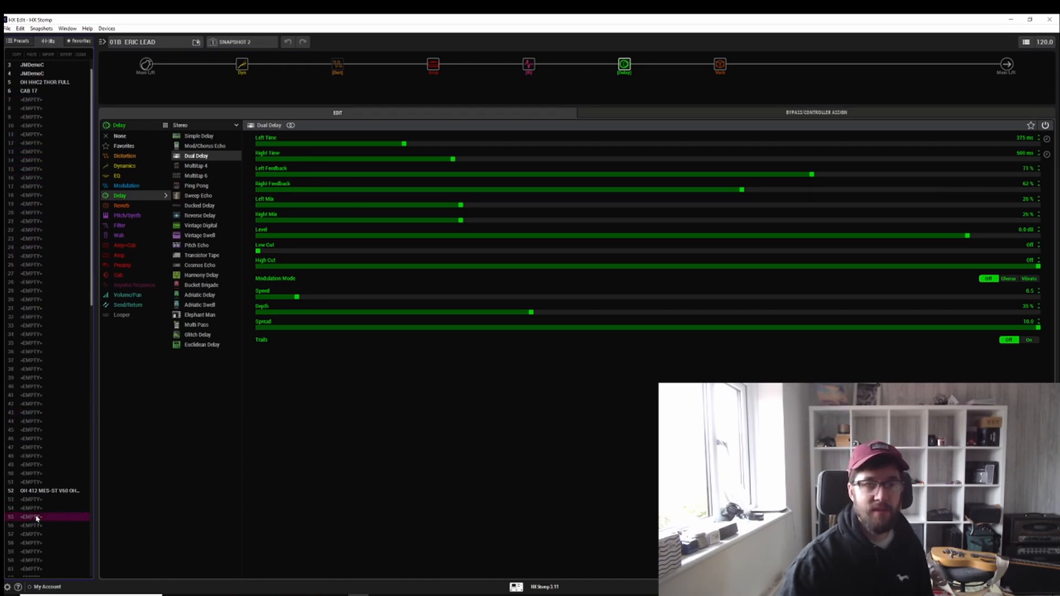
{"action": "left_click", "coordinate": [55, 492]}
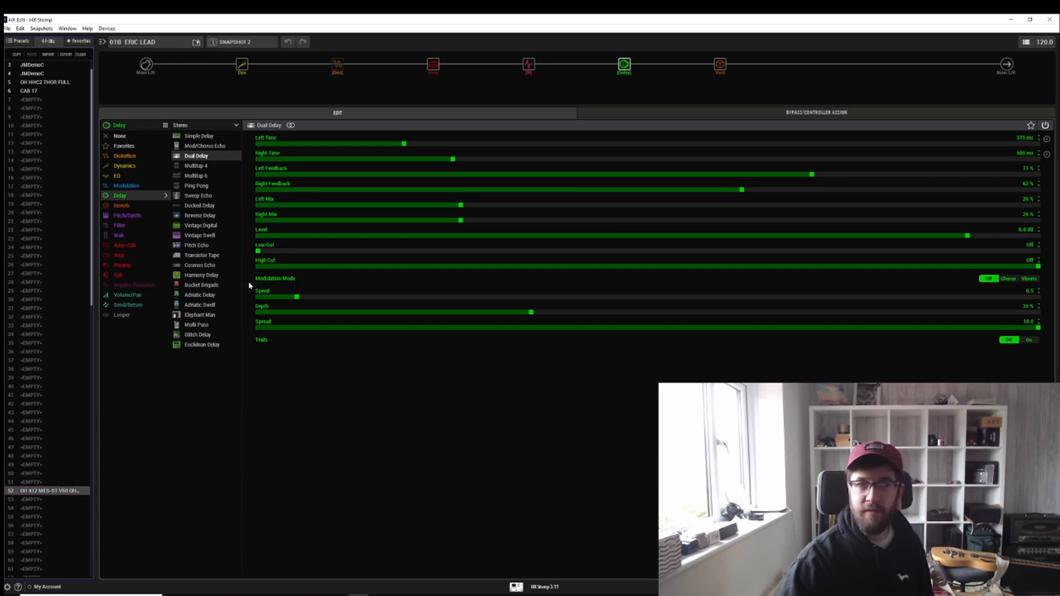
Sweep the IR block's IR Select down to slot 1, LESLIE, and return it to slot 52.
{"action": "left_click", "coordinate": [528, 66]}
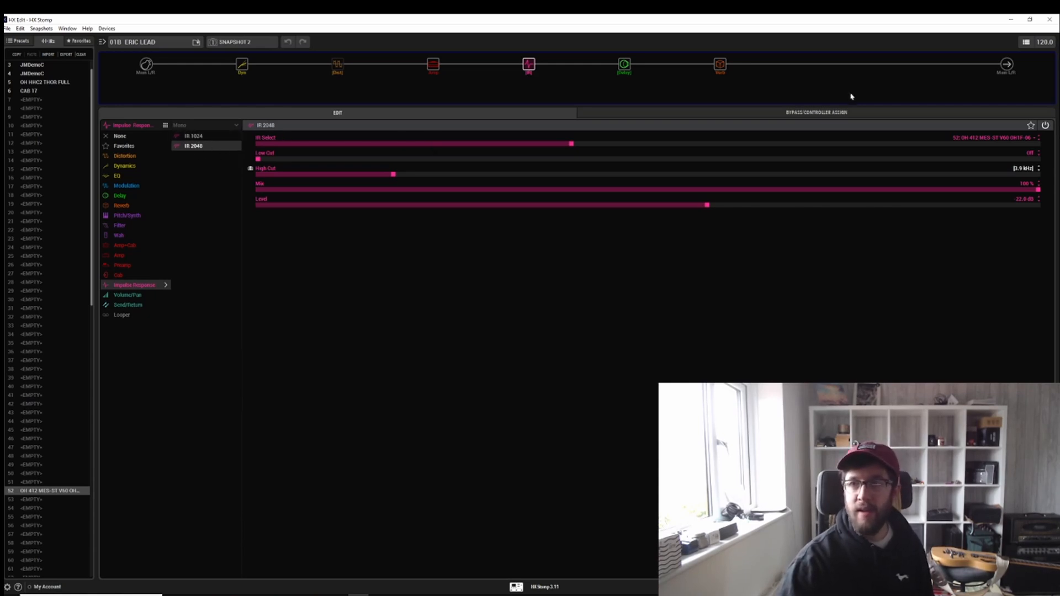
{"action": "left_click_drag", "start_coordinate": [575, 147], "coordinate": [402, 166]}
{"action": "left_click_drag", "start_coordinate": [330, 170], "coordinate": [270, 161]}
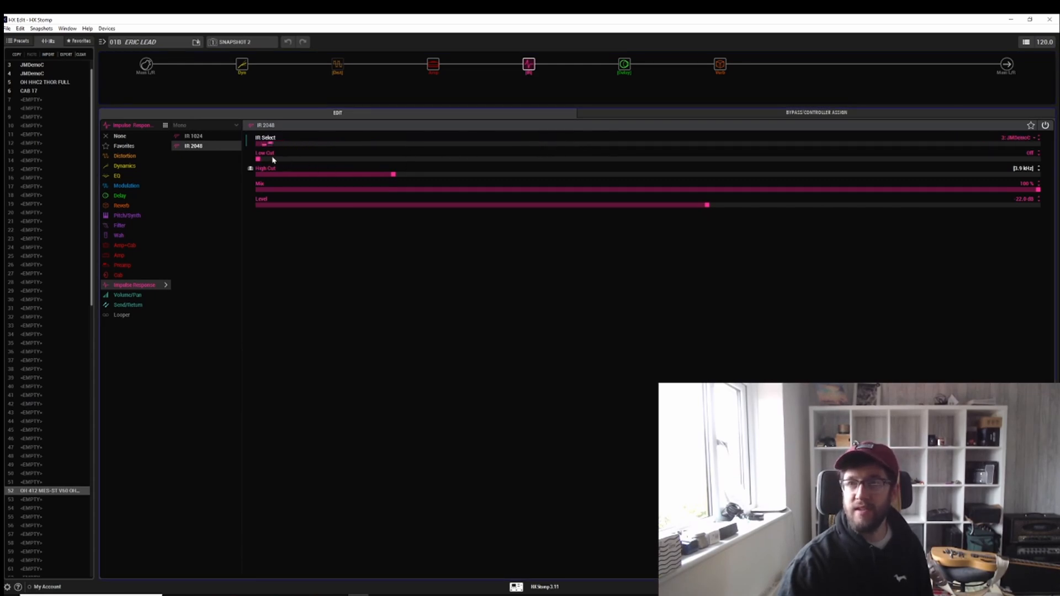
{"action": "left_click_drag", "start_coordinate": [272, 148], "coordinate": [276, 141]}
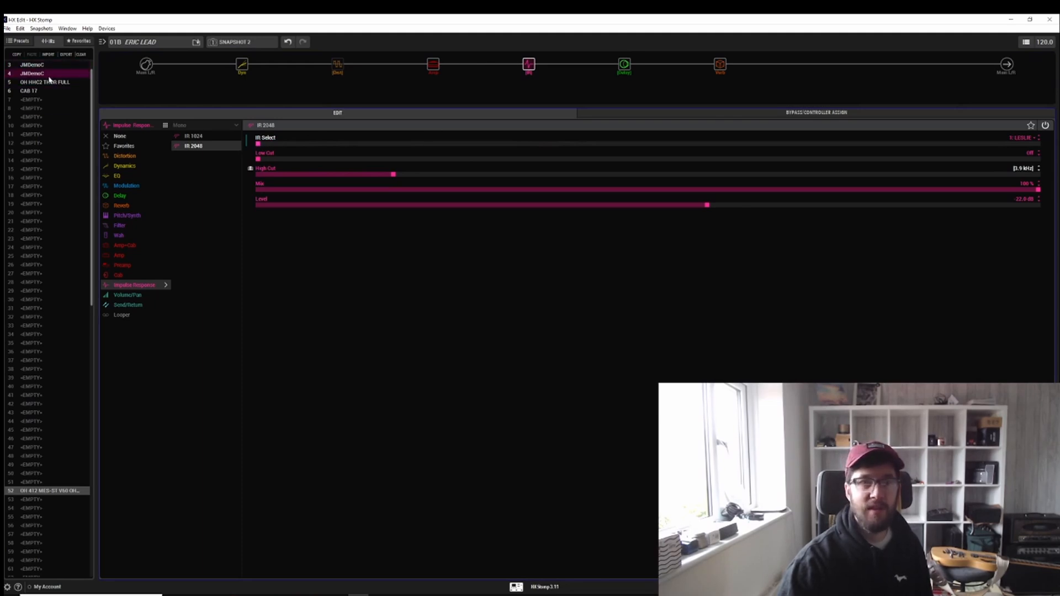
{"action": "scroll", "coordinate": [55, 105], "scroll_direction": "up", "scroll_amount": 1}
{"action": "left_click_drag", "start_coordinate": [259, 144], "coordinate": [651, 171]}
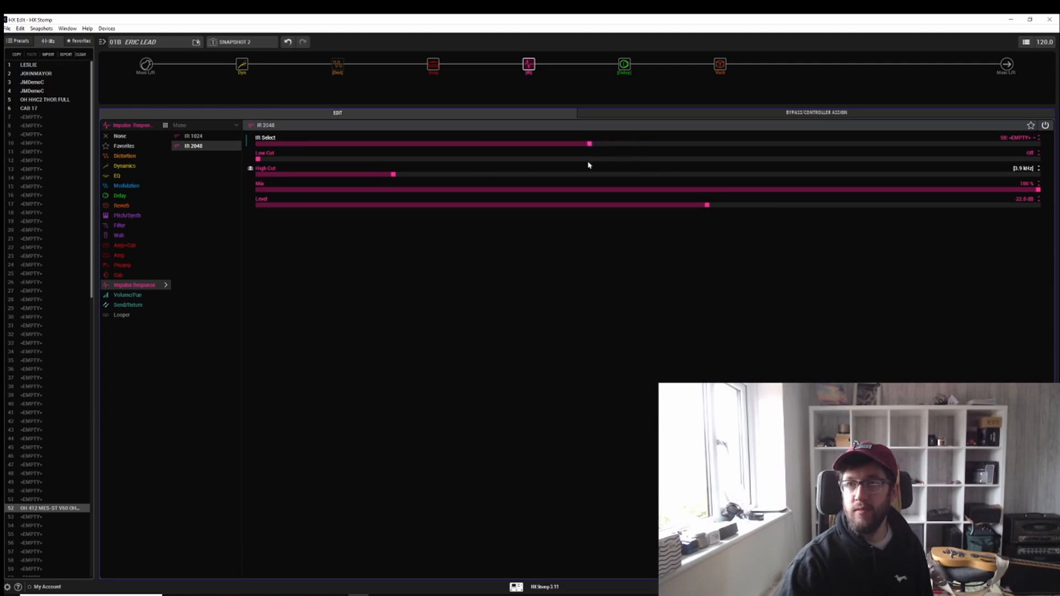
{"action": "left_click_drag", "start_coordinate": [578, 169], "coordinate": [574, 170]}
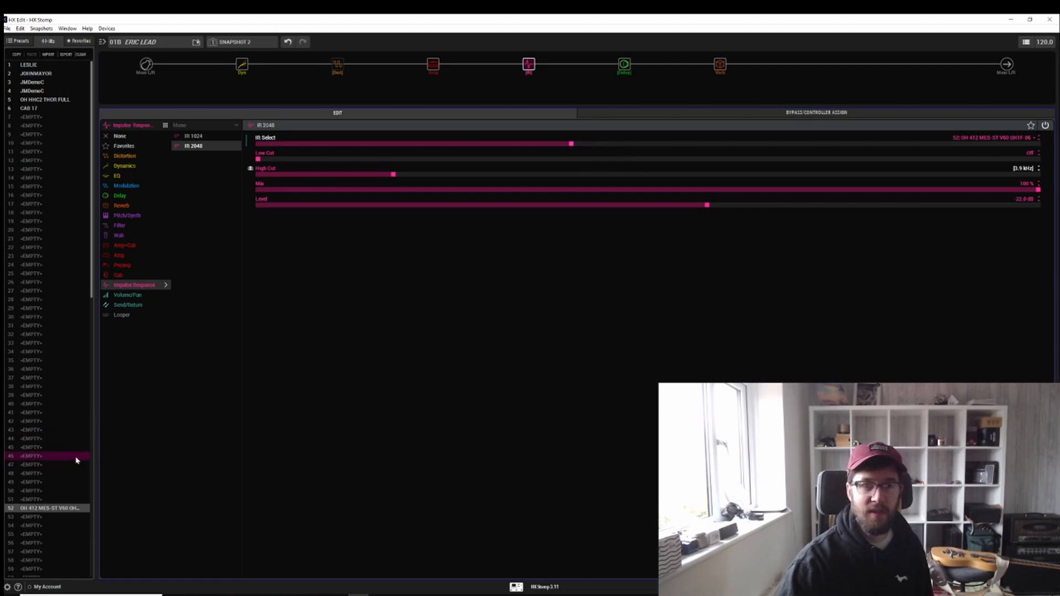
{"action": "mouse_move", "coordinate": [534, 72]}
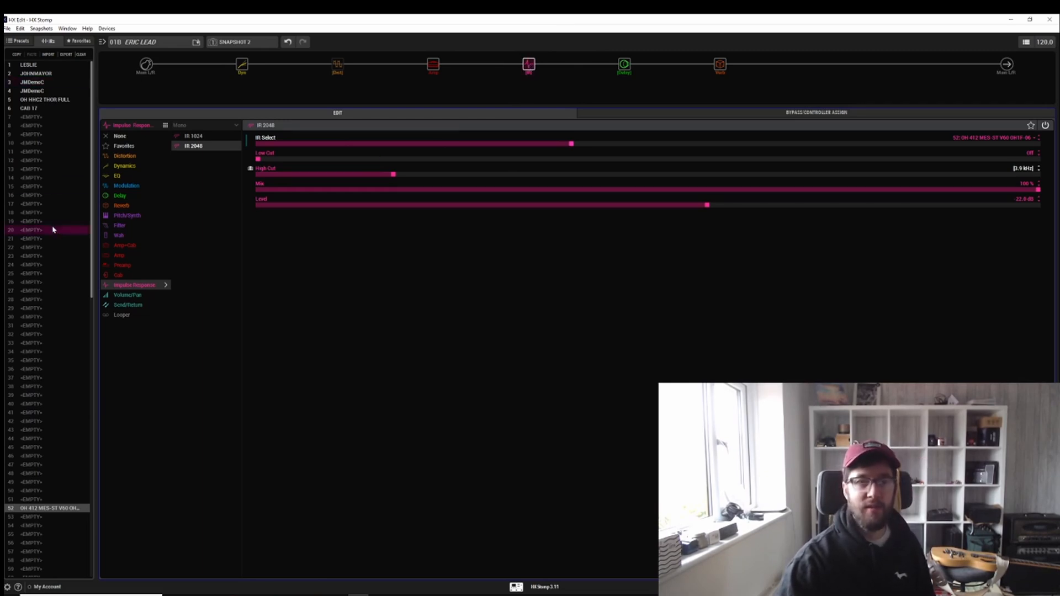
Import the impulse files OH 412 MRB2 M75A 70-10 and OH 412 MRB2 M75B 121-00, starting at empty IR slot 34.
{"action": "left_click", "coordinate": [43, 352]}
{"action": "right_click", "coordinate": [49, 354]}
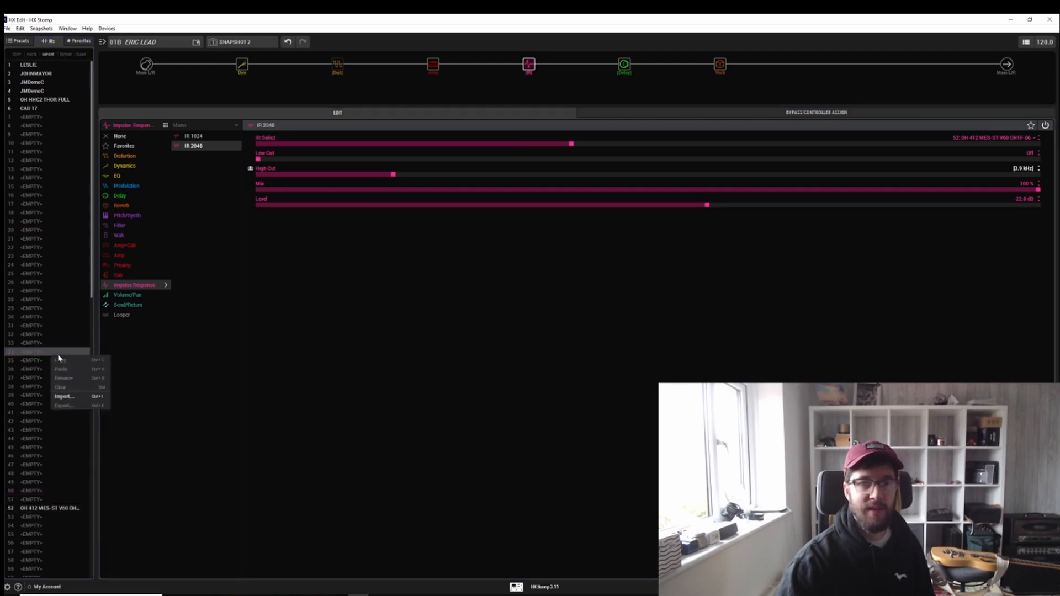
{"action": "left_click", "coordinate": [72, 395]}
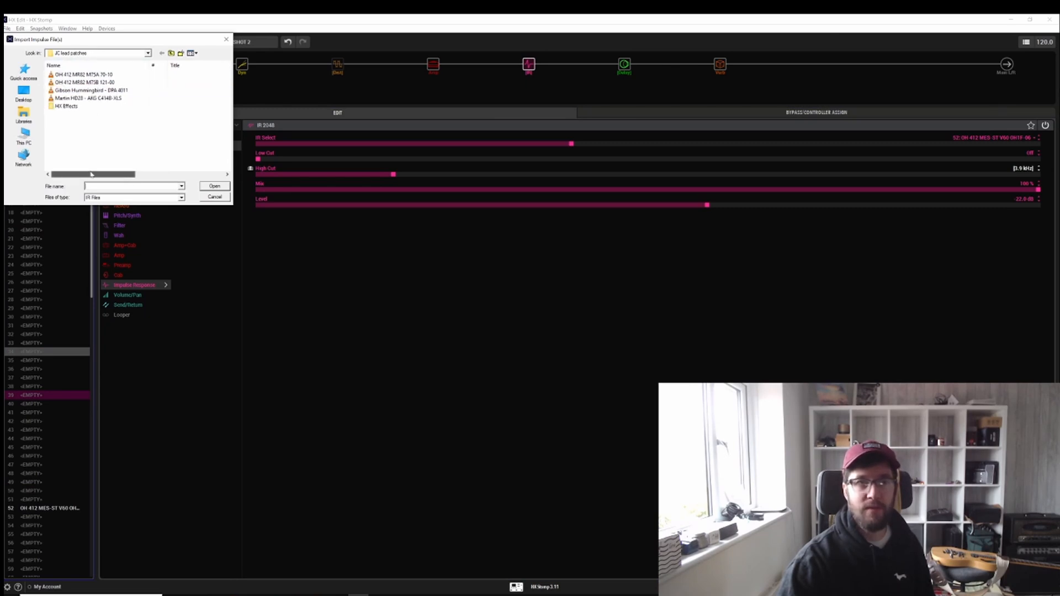
{"action": "left_click", "coordinate": [78, 74]}
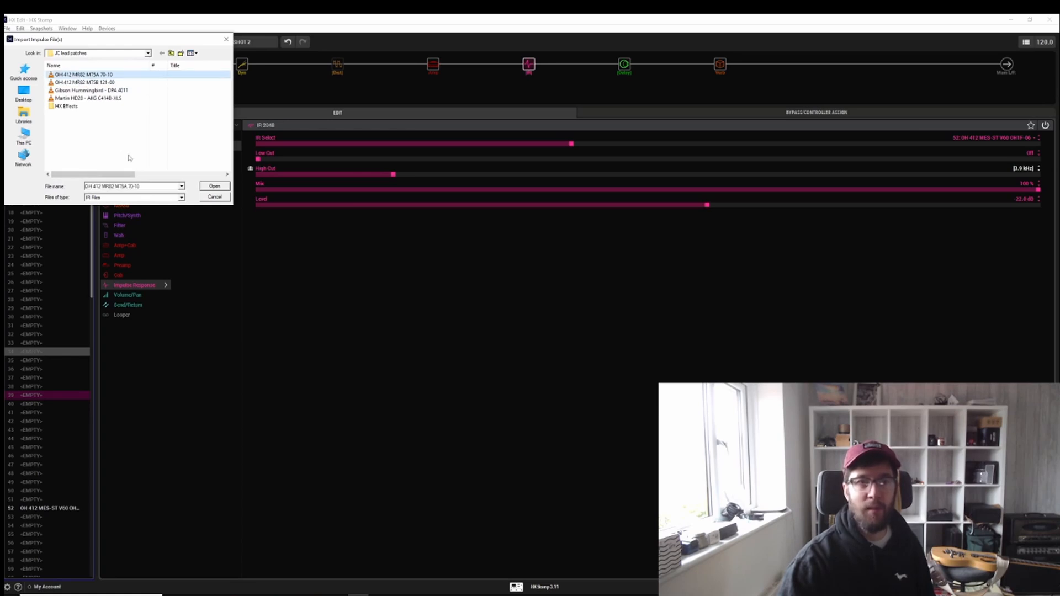
{"action": "left_click", "coordinate": [105, 82], "text": "ctrl"}
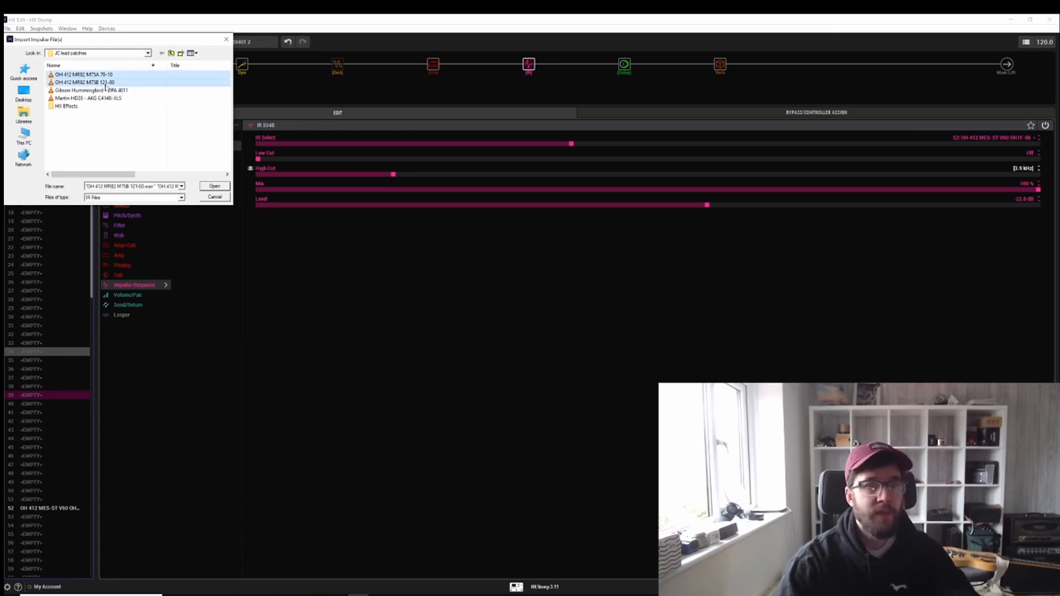
{"action": "left_click", "coordinate": [213, 187]}
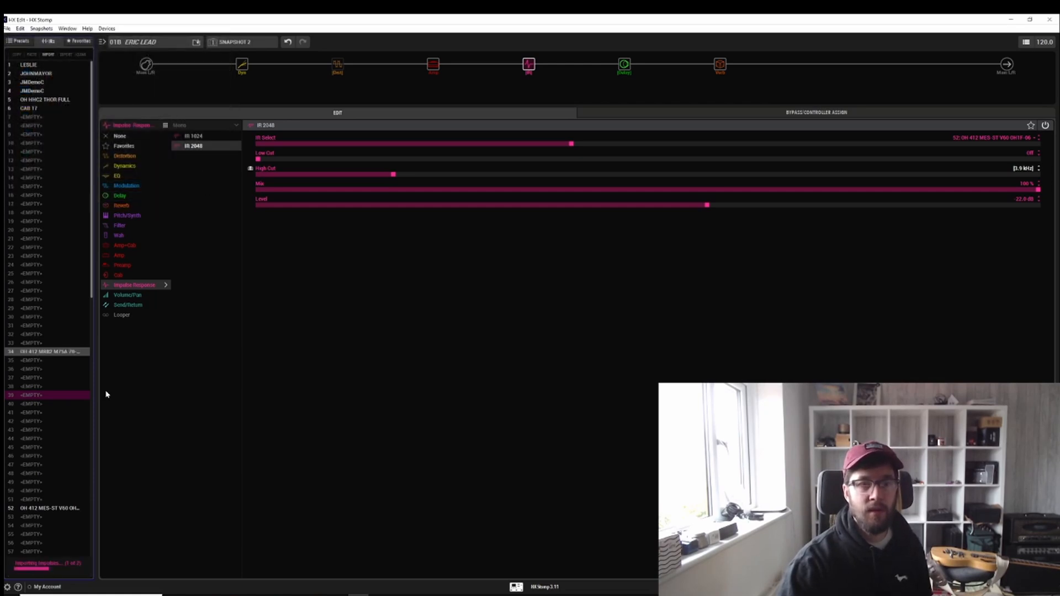
{"action": "left_click", "coordinate": [49, 353]}
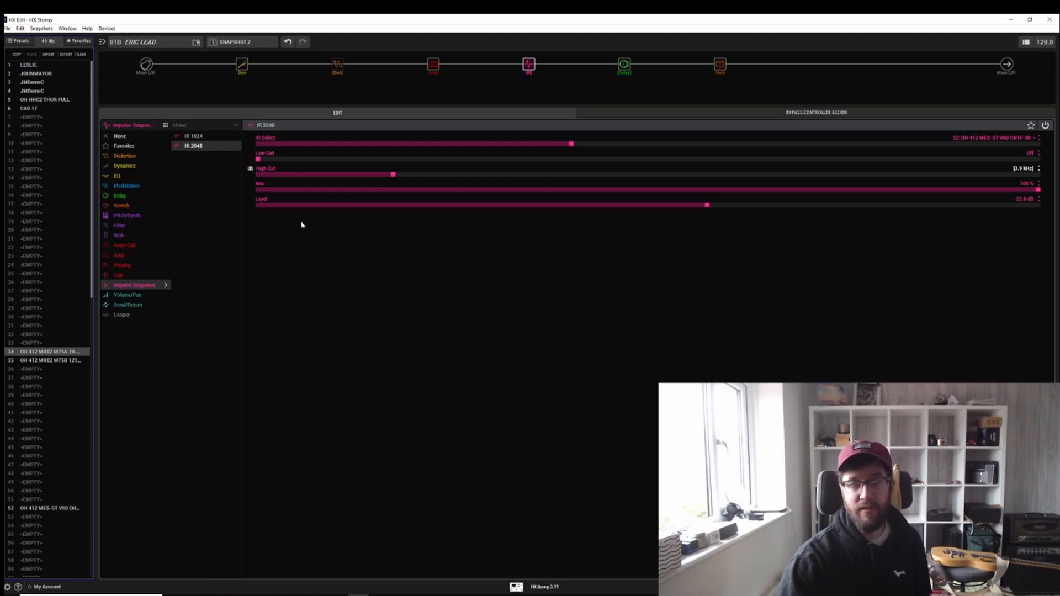
{"action": "mouse_move", "coordinate": [91, 225]}
{"action": "left_mouse_down"}
{"action": "mouse_move", "coordinate": [91, 246]}
{"action": "mouse_move", "coordinate": [91, 225]}
{"action": "left_mouse_up"}
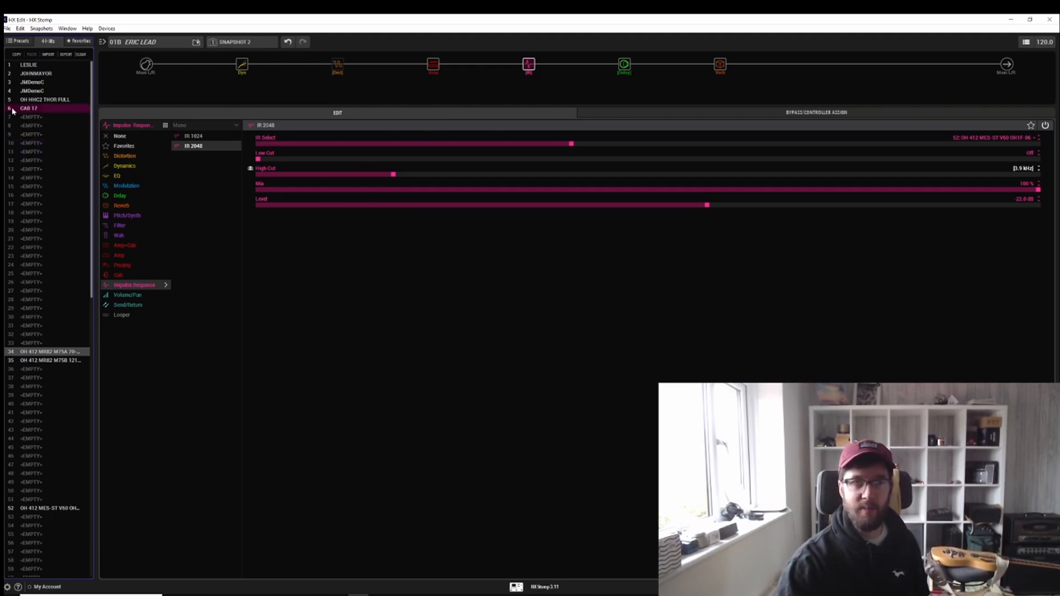
Show the preset list in place of the impulse responses and look through the stored preset slots.
{"action": "left_click", "coordinate": [21, 43]}
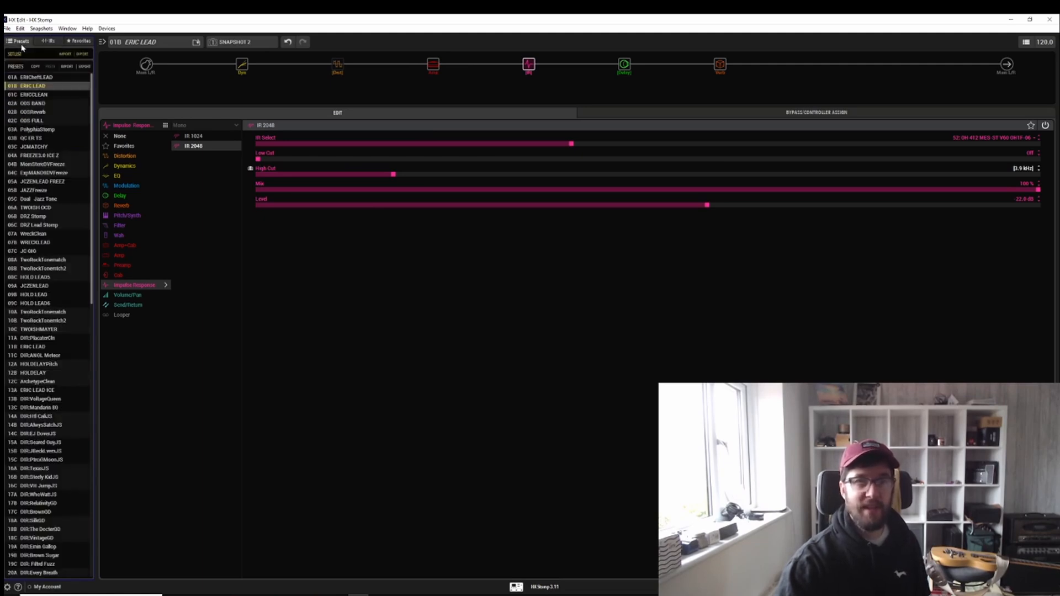
{"action": "left_click_drag", "start_coordinate": [91, 164], "coordinate": [49, 310]}
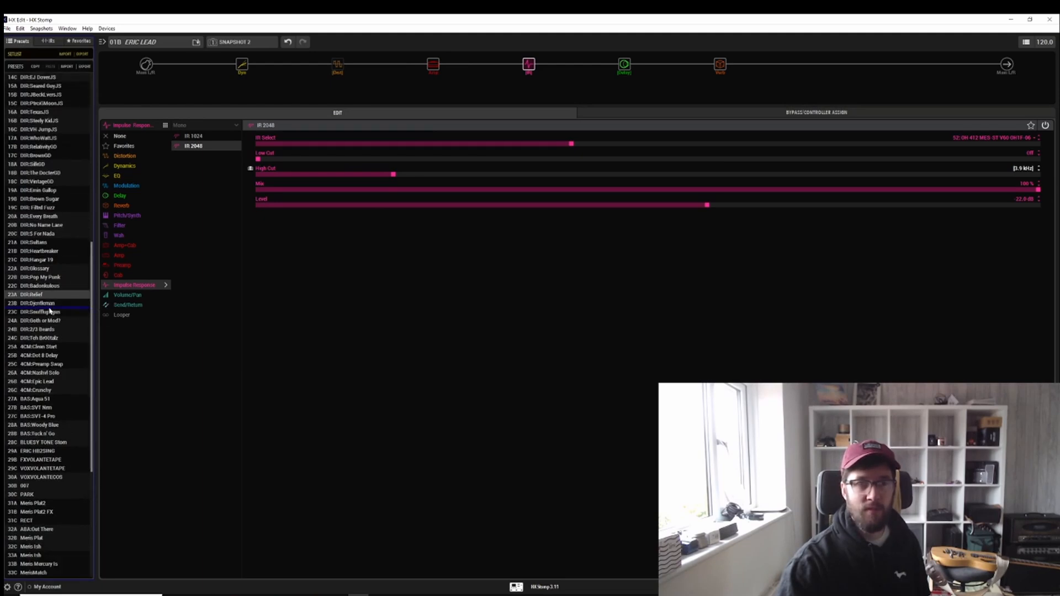
{"action": "scroll", "coordinate": [48, 305], "scroll_direction": "up", "scroll_amount": 10}
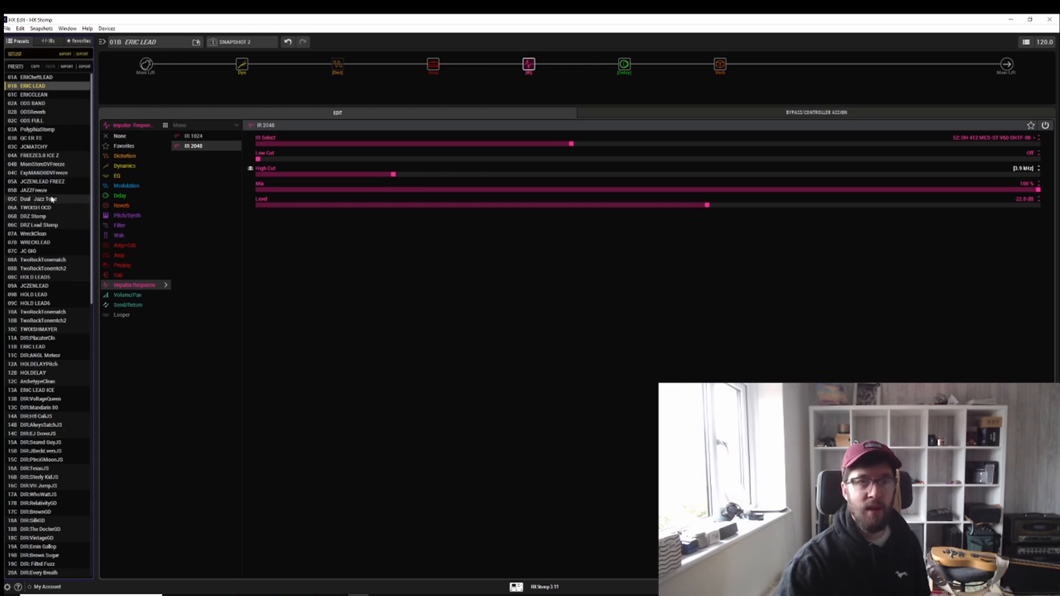
{"action": "right_click", "coordinate": [43, 251]}
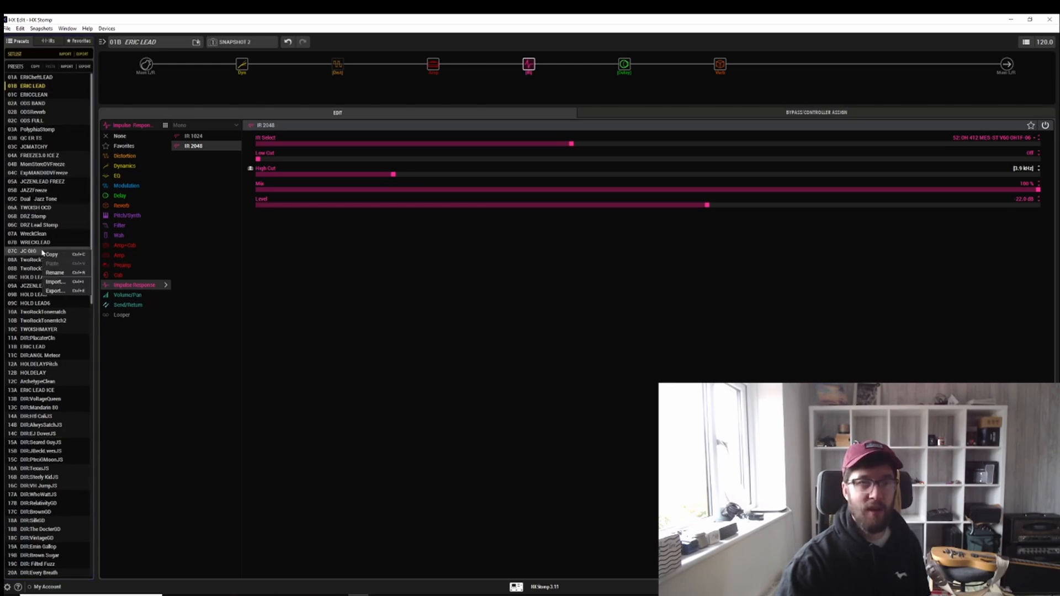
{"action": "left_click", "coordinate": [62, 286]}
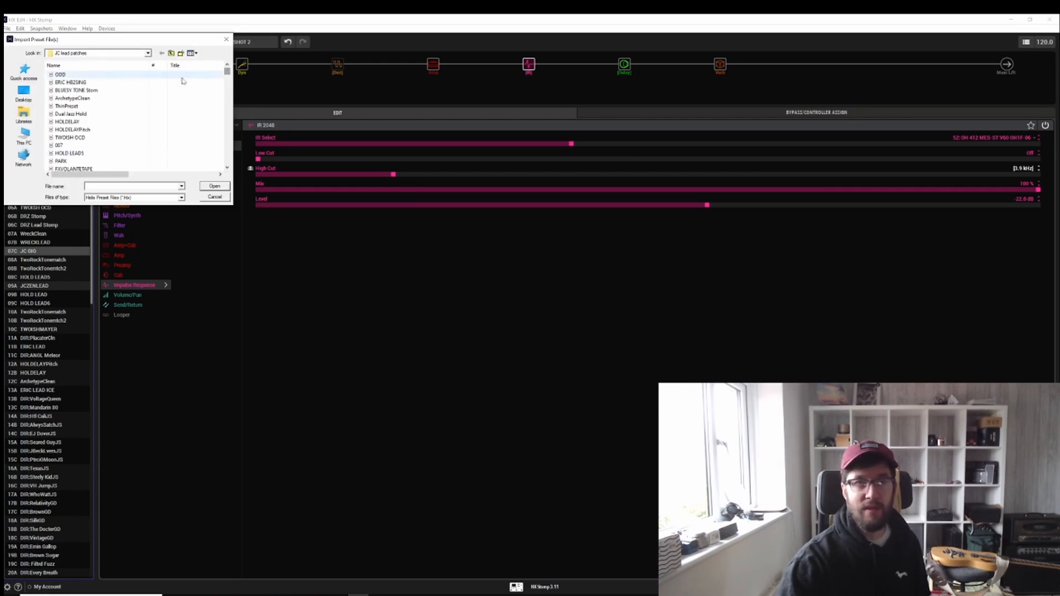
{"action": "scroll", "coordinate": [103, 132], "scroll_direction": "down", "scroll_amount": 5}
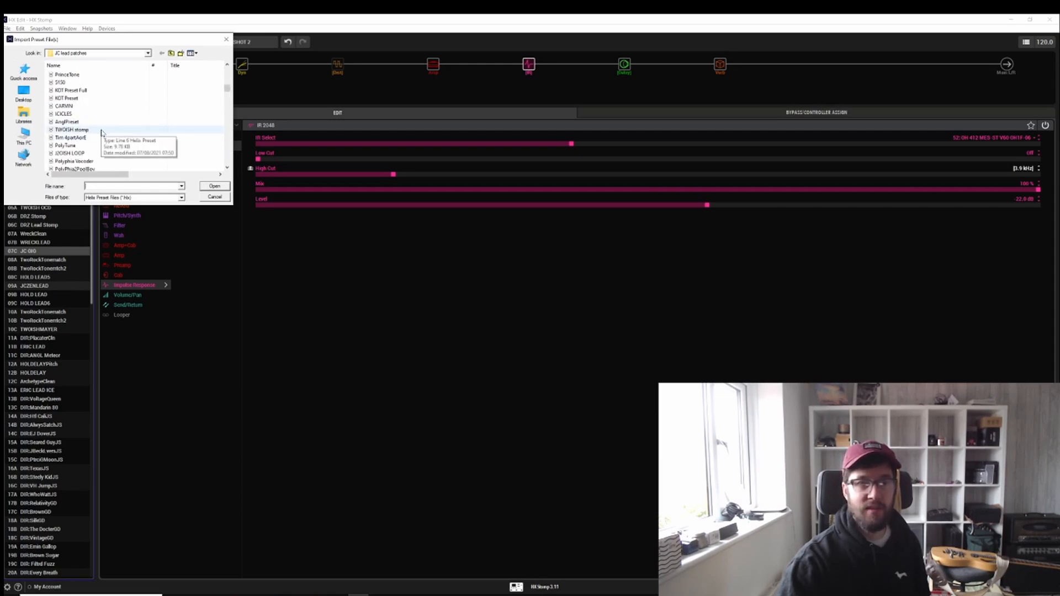
{"action": "left_click", "coordinate": [101, 131]}
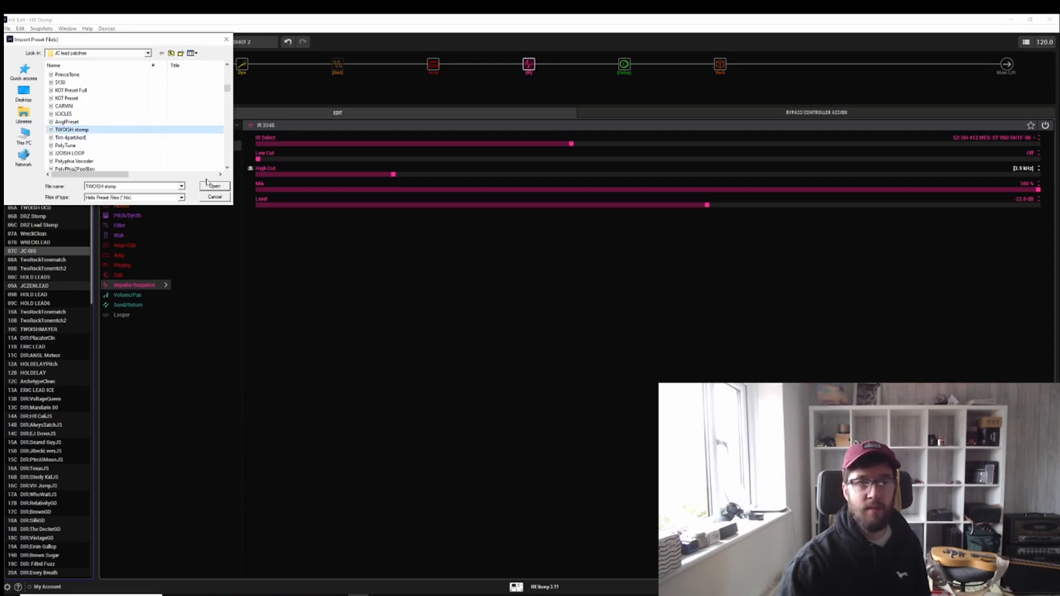
{"action": "left_click", "coordinate": [214, 197]}
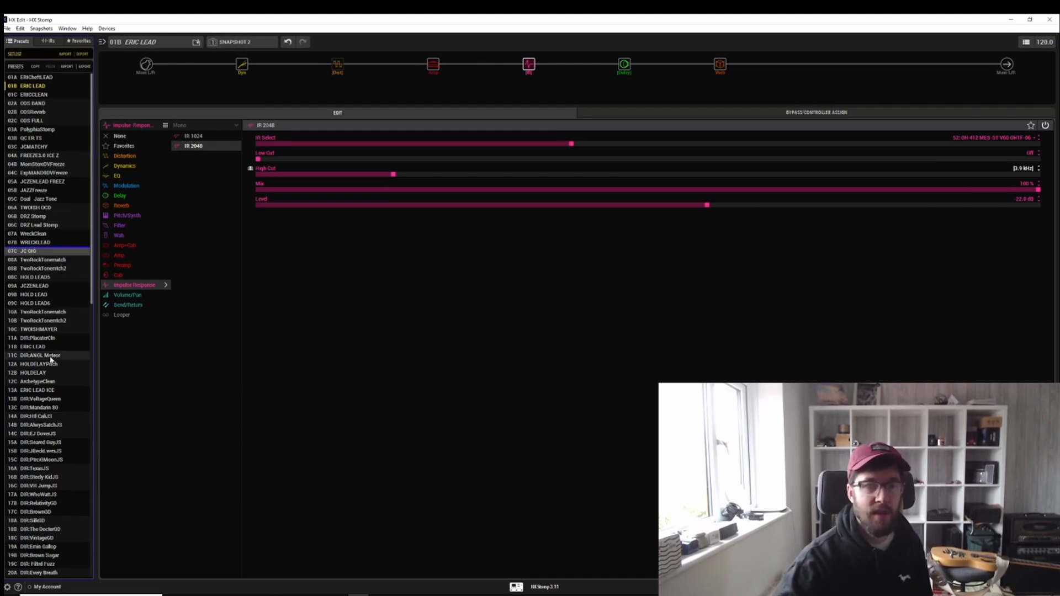
Try to import the first preset file from the JC lead patches folder in Documents into slot 13C, overwriting its preset.
{"action": "scroll", "coordinate": [52, 397], "scroll_direction": "down", "scroll_amount": 1}
{"action": "right_click", "coordinate": [52, 401]}
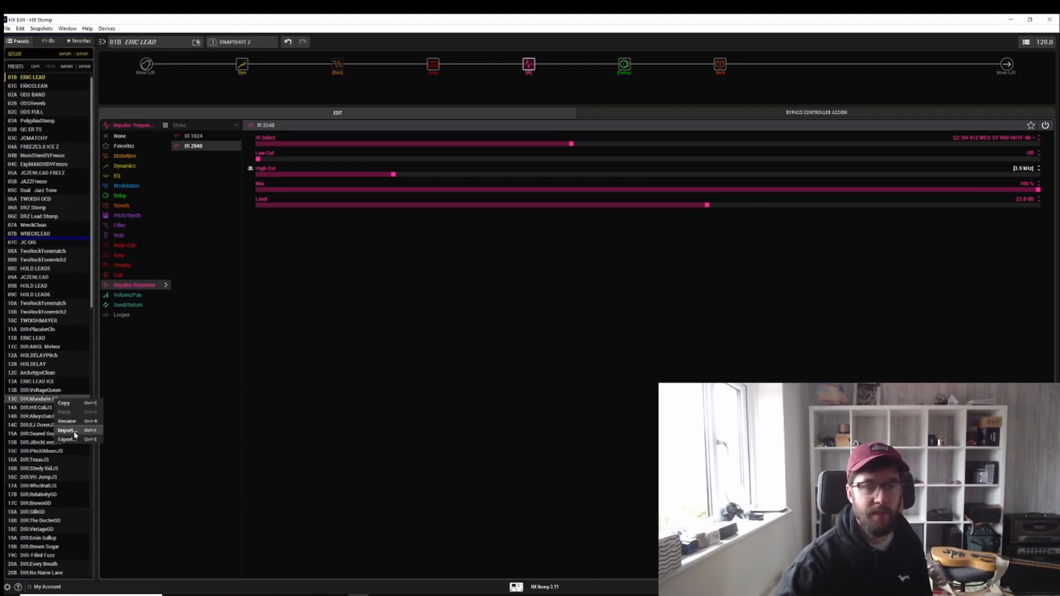
{"action": "left_click", "coordinate": [73, 433]}
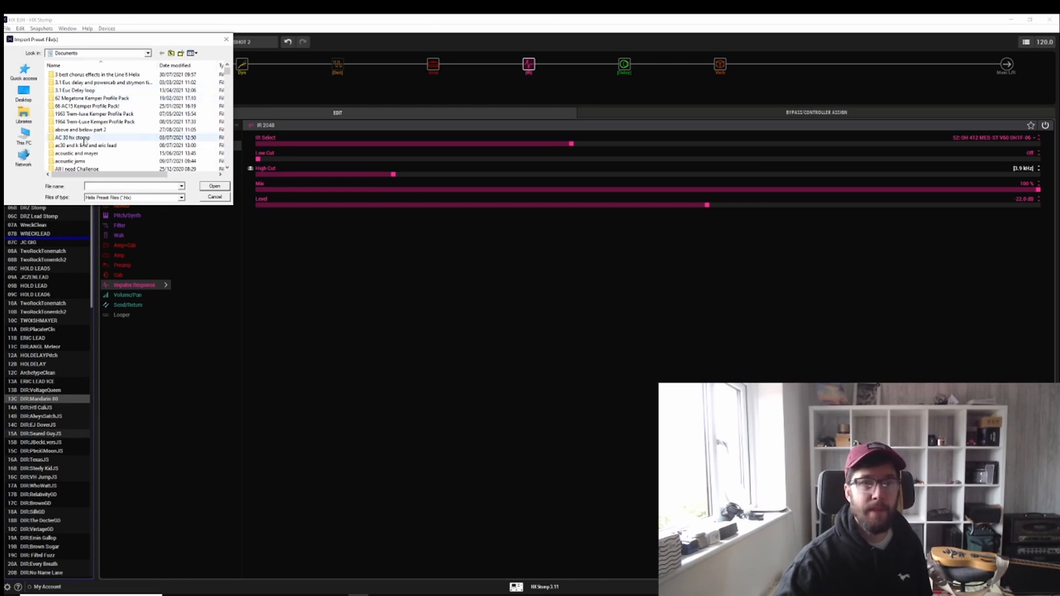
{"action": "left_click", "coordinate": [91, 154]}
{"action": "scroll", "coordinate": [99, 110], "scroll_direction": "down", "scroll_amount": 10}
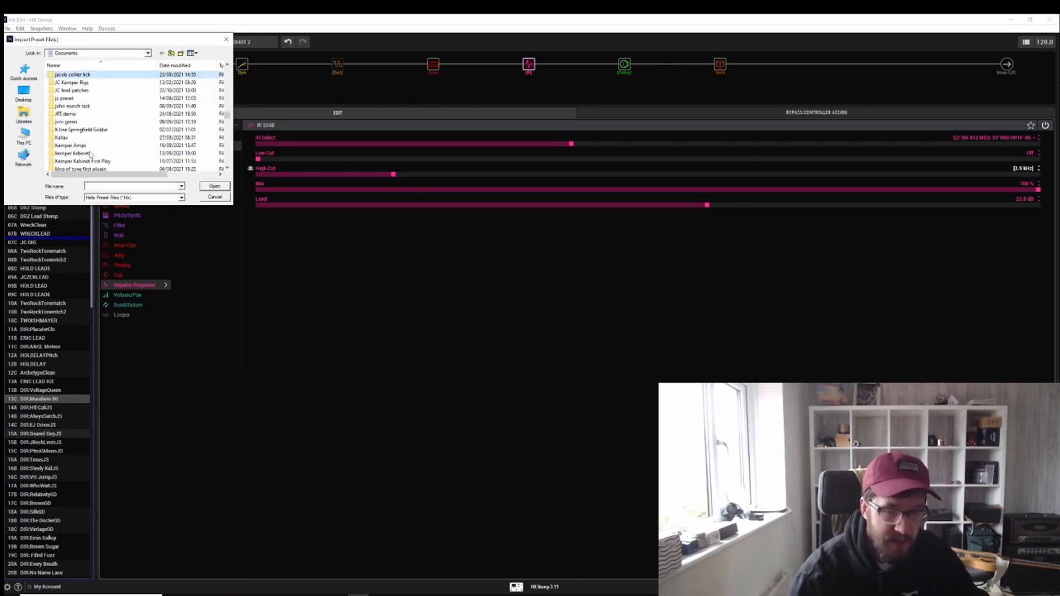
{"action": "double_click", "coordinate": [103, 90]}
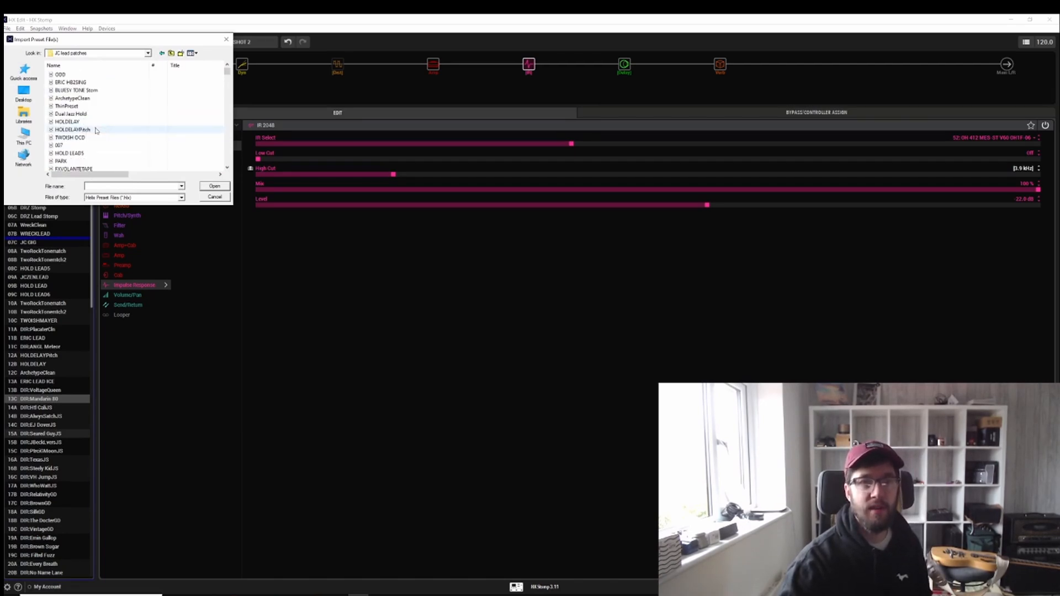
{"action": "double_click", "coordinate": [65, 75]}
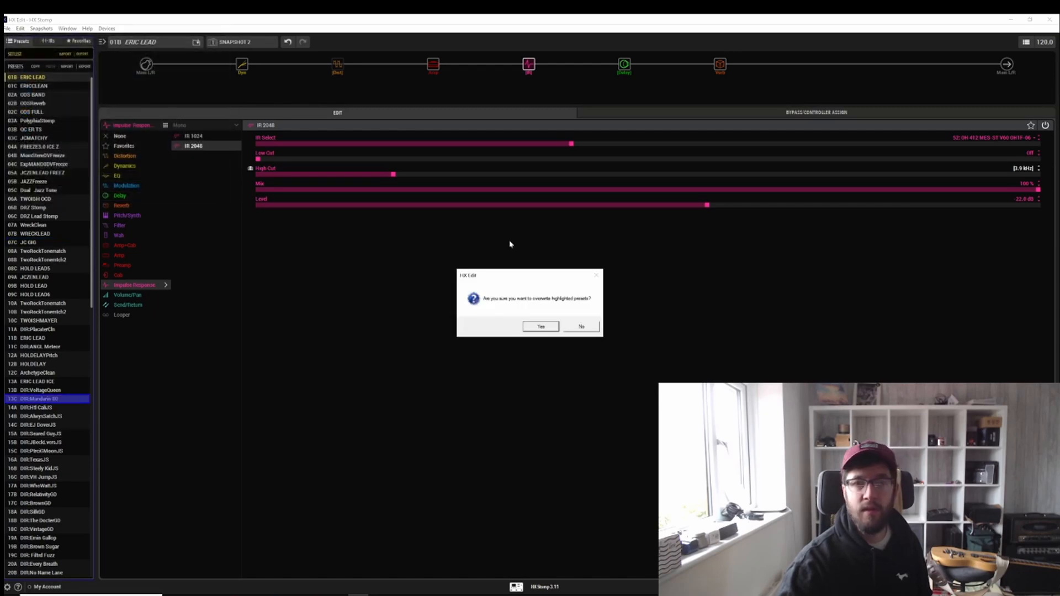
{"action": "left_click", "coordinate": [534, 327]}
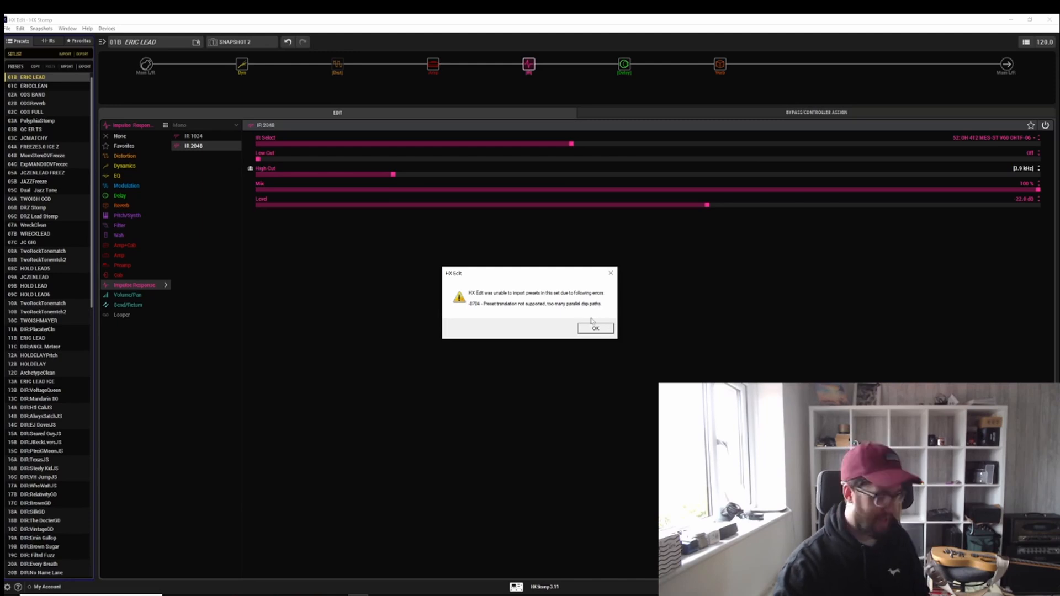
{"action": "left_click_drag", "start_coordinate": [588, 278], "coordinate": [561, 225]}
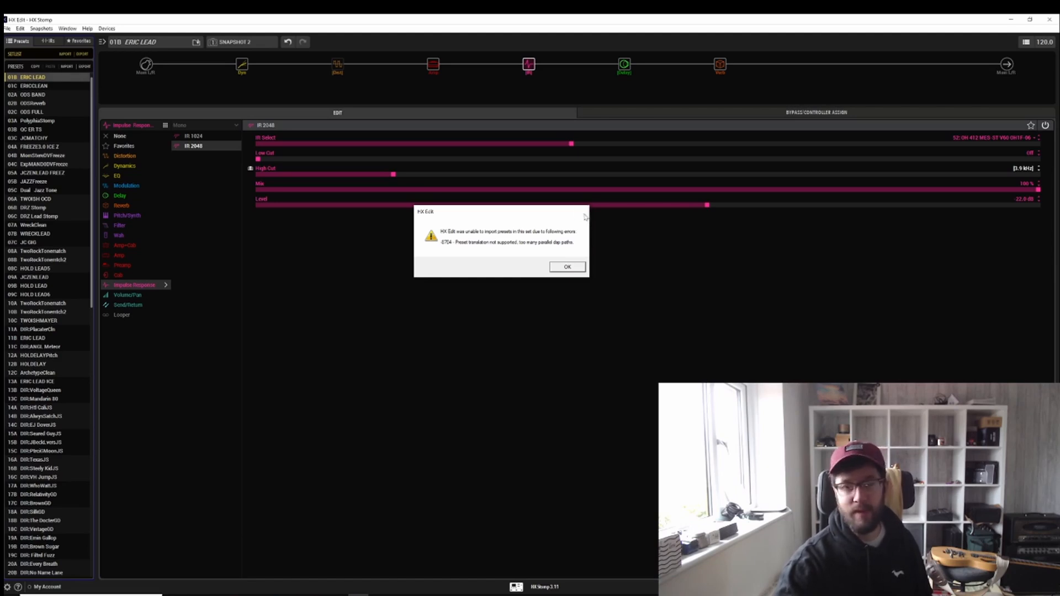
{"action": "left_click", "coordinate": [583, 212]}
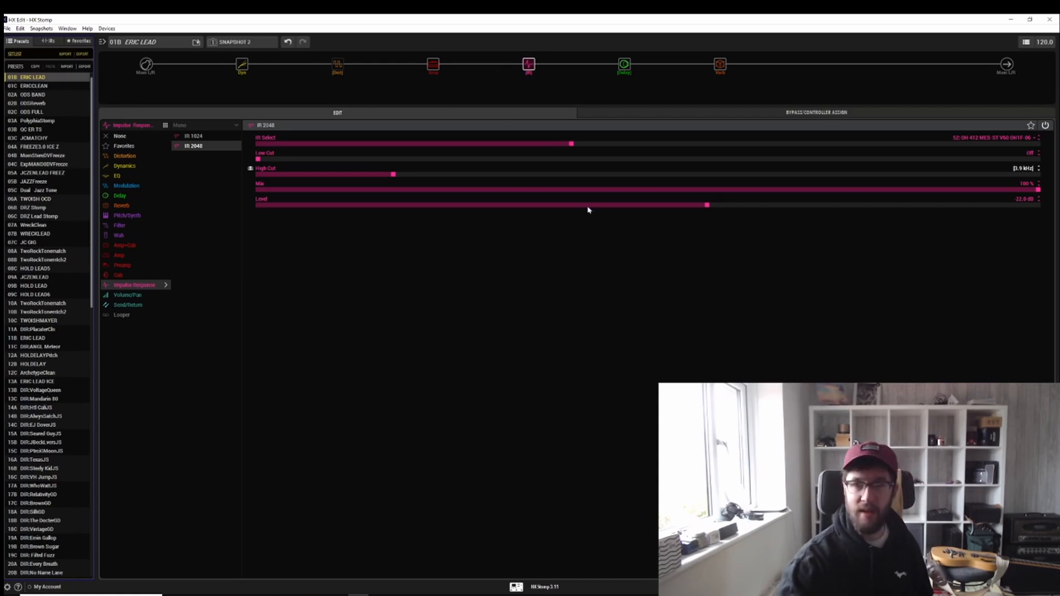
{"action": "mouse_move", "coordinate": [337, 593]}
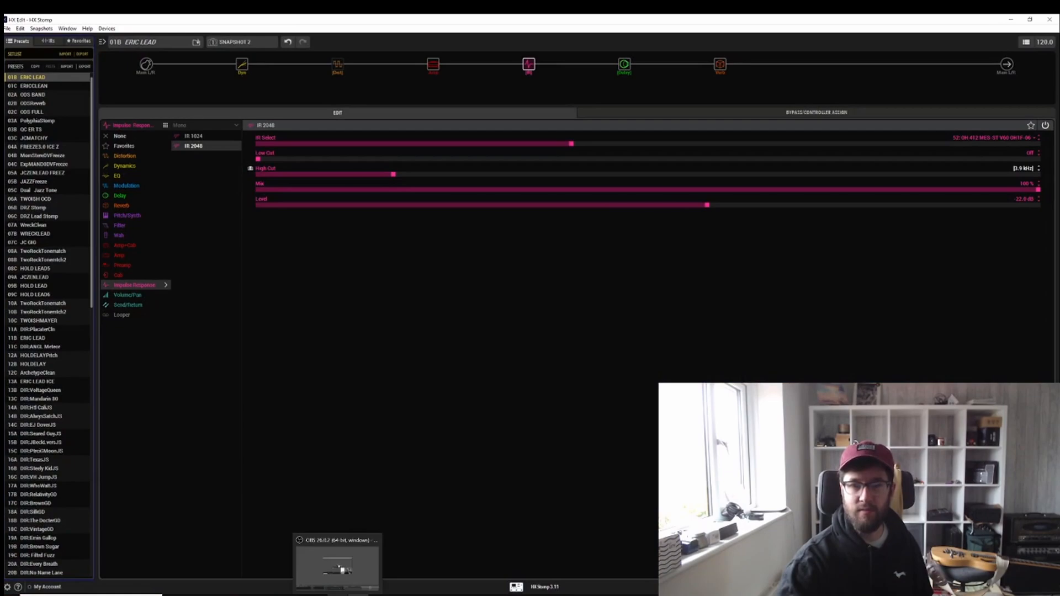
{"action": "left_click", "coordinate": [338, 568]}
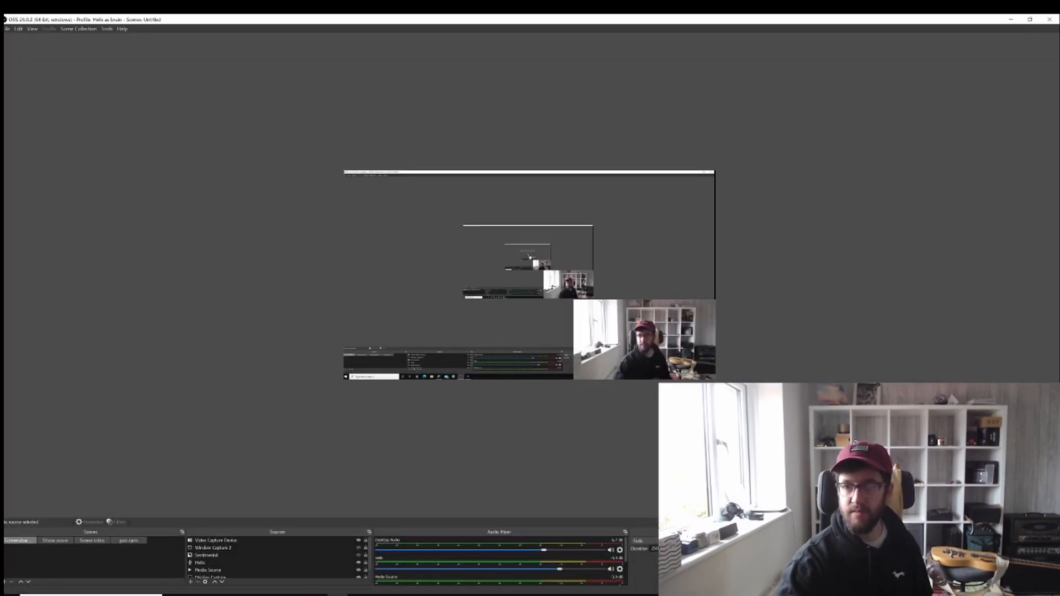